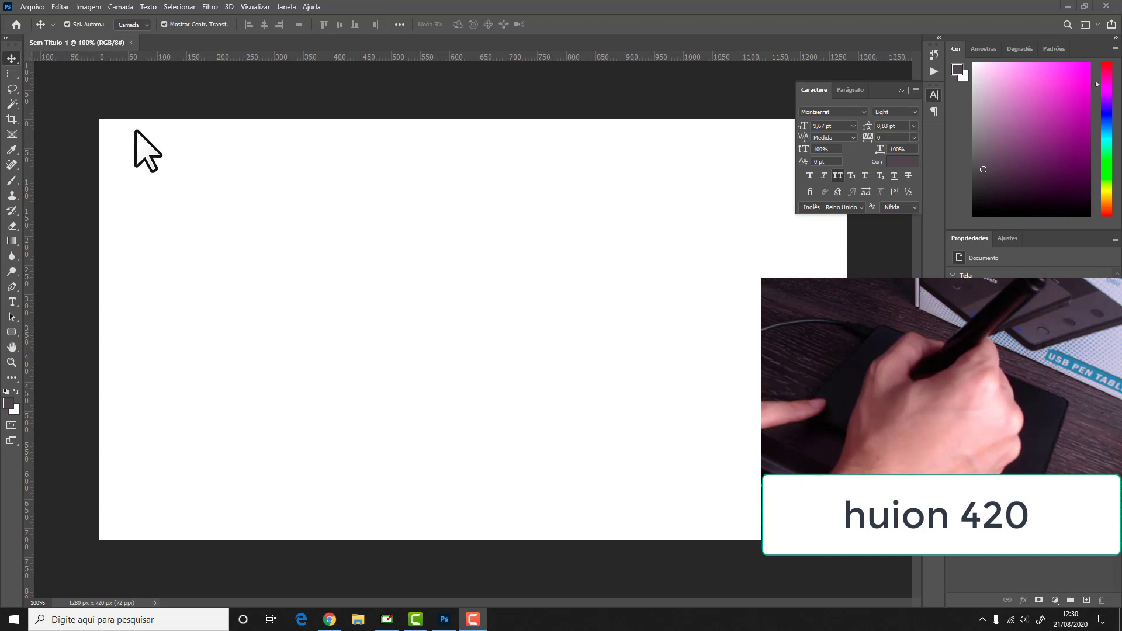
Paint three separate soft dots with the Brush tool in a row near the canvas's upper edge.
left_click(13, 181)
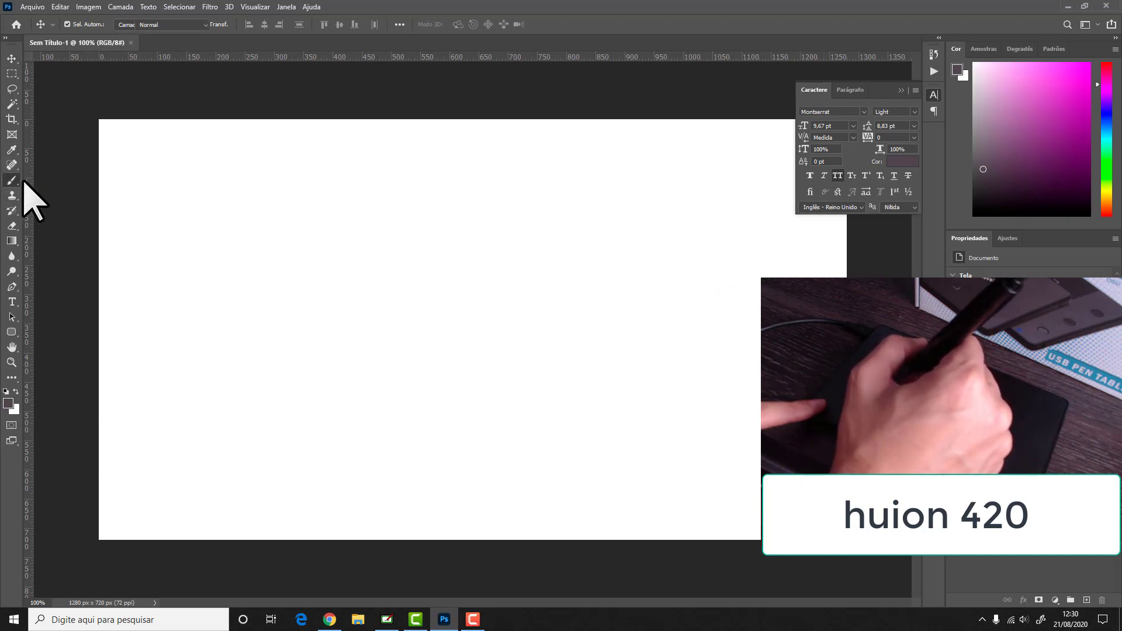
left_click(179, 143)
left_click(403, 155)
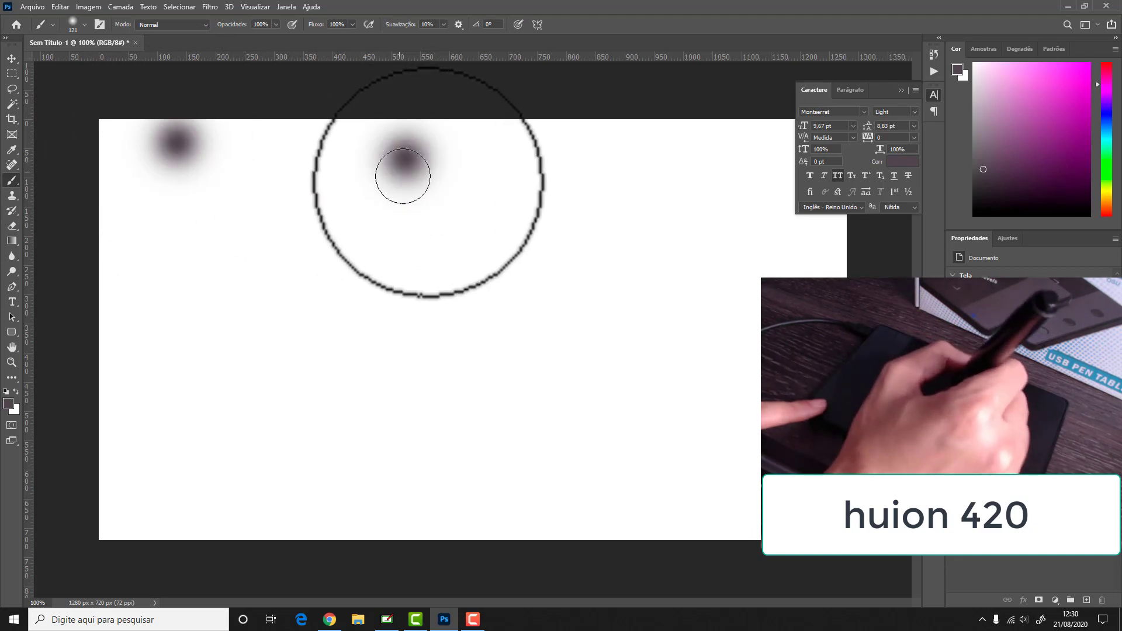
left_click(612, 151)
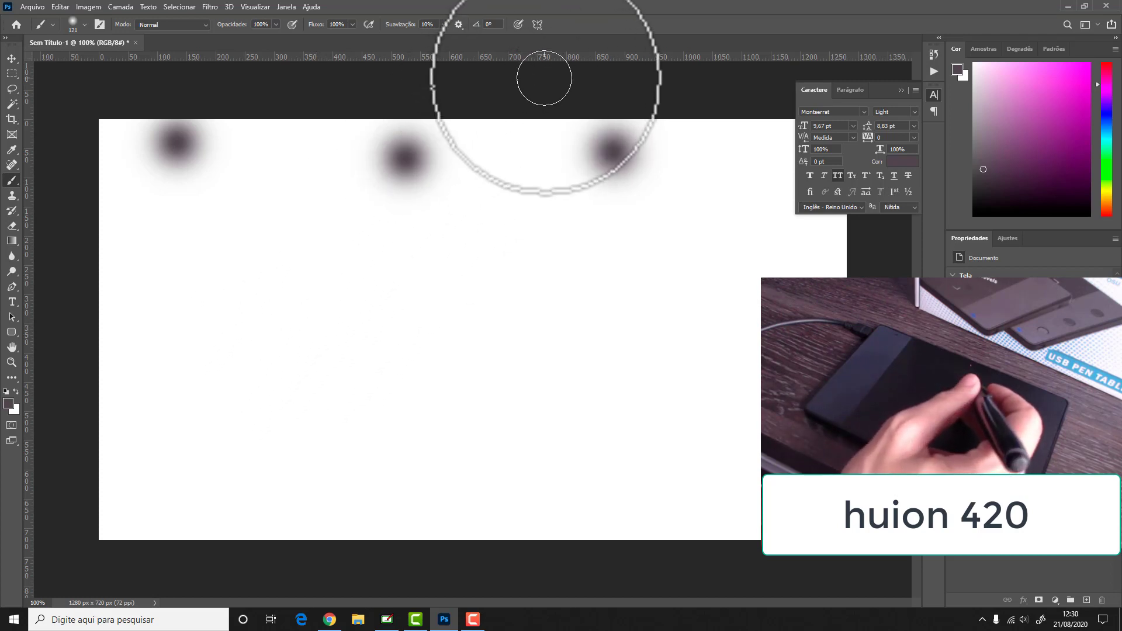
Check the brush's size and hardness options and paint a fourth soft dot below the row of dots.
right_click(519, 360)
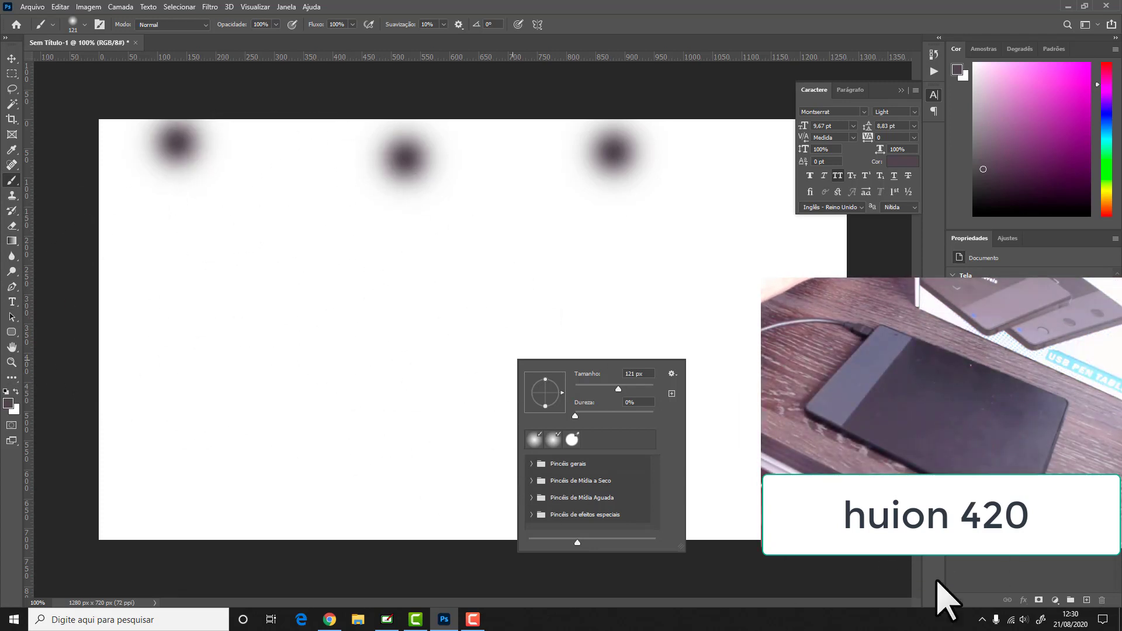
left_click(984, 621)
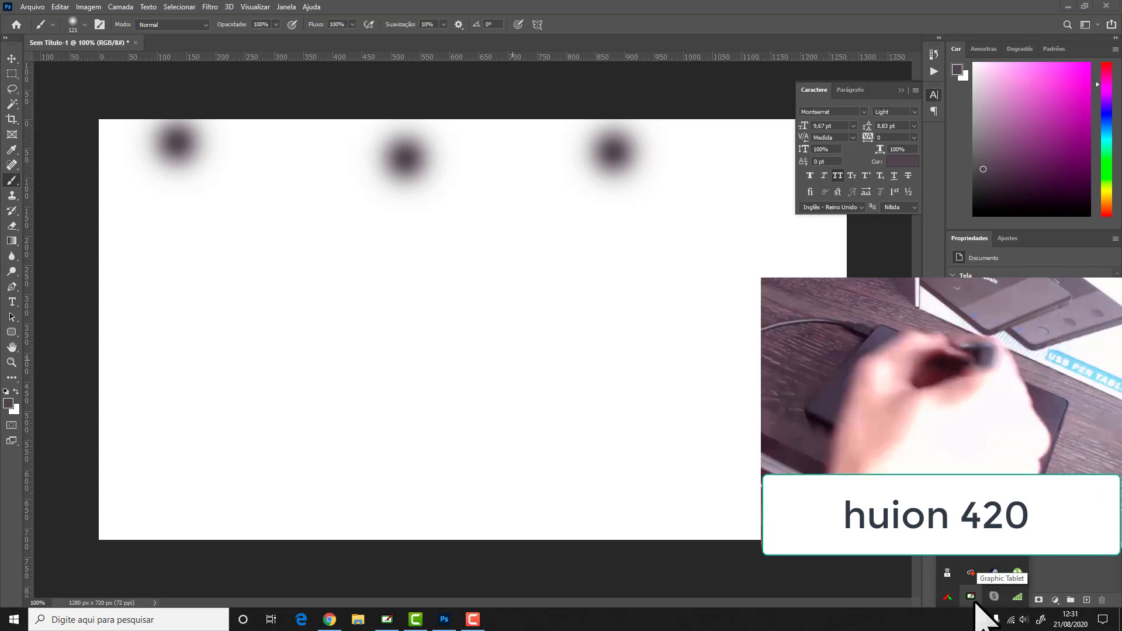
left_click(335, 248)
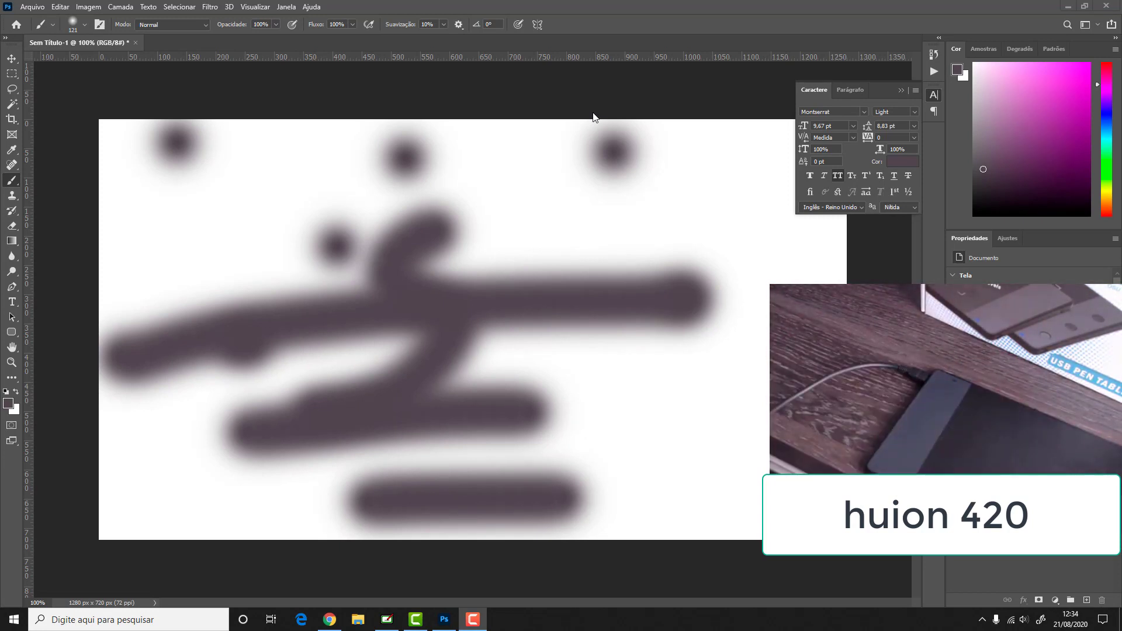
Enable Left Hand mode in the advanced settings of the Huion PenTablet driver.
left_click(982, 619)
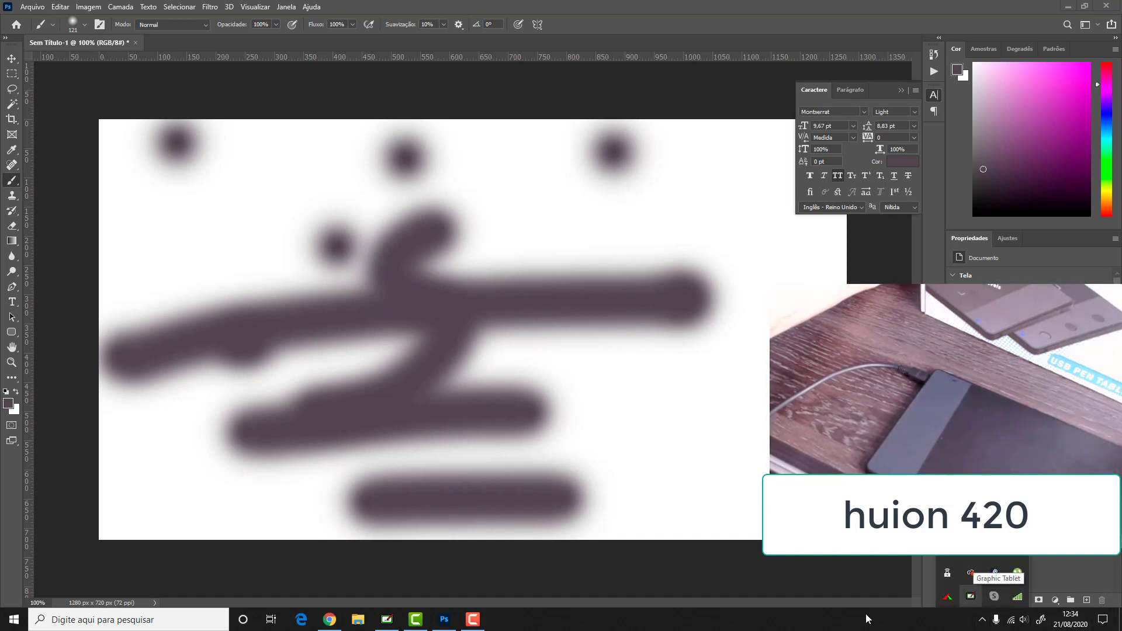
left_click(388, 621)
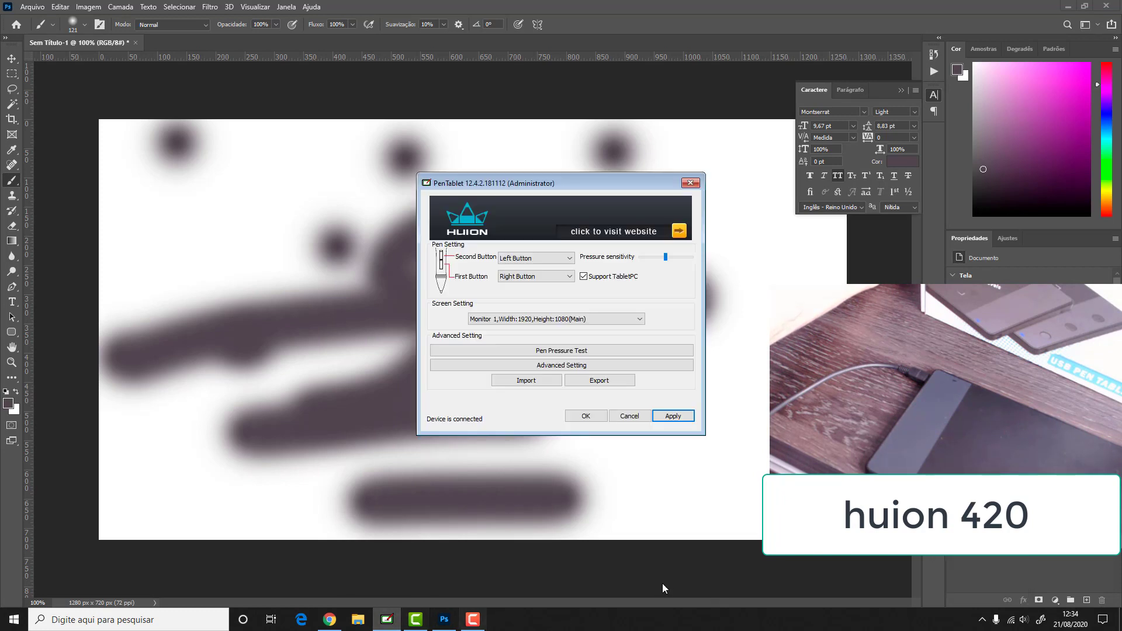
left_click(569, 367)
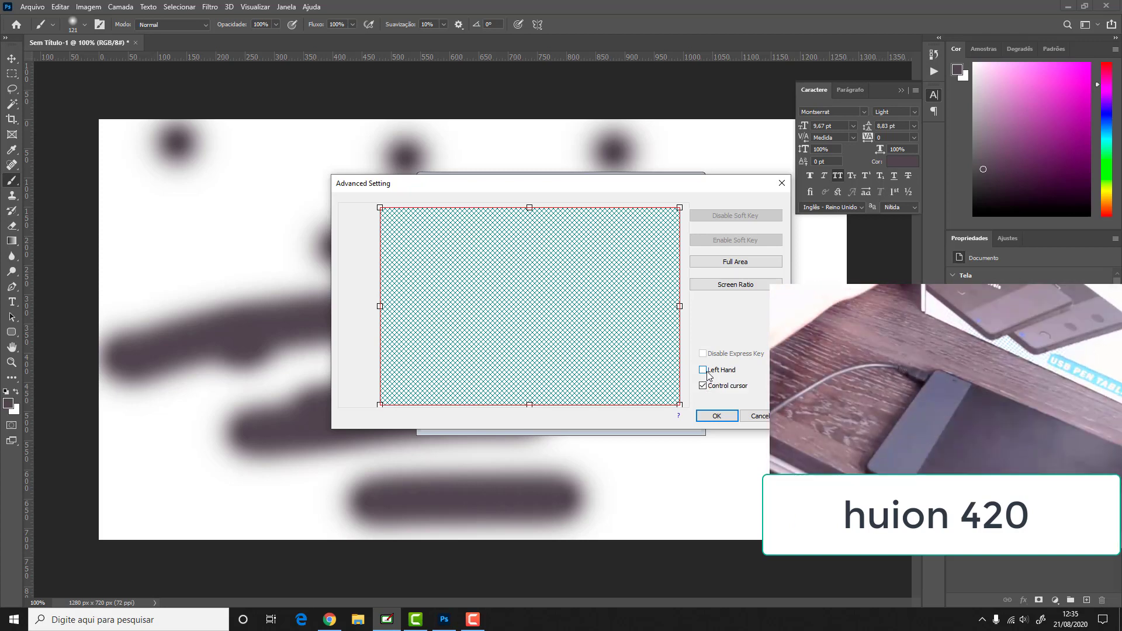
left_click(706, 372)
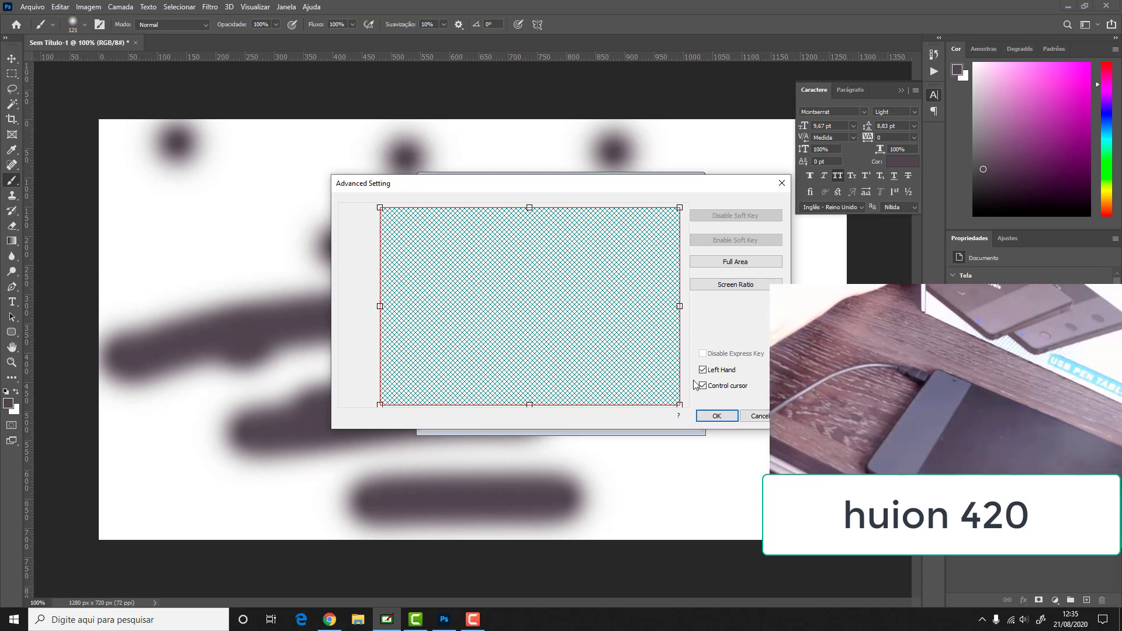
left_click(719, 416)
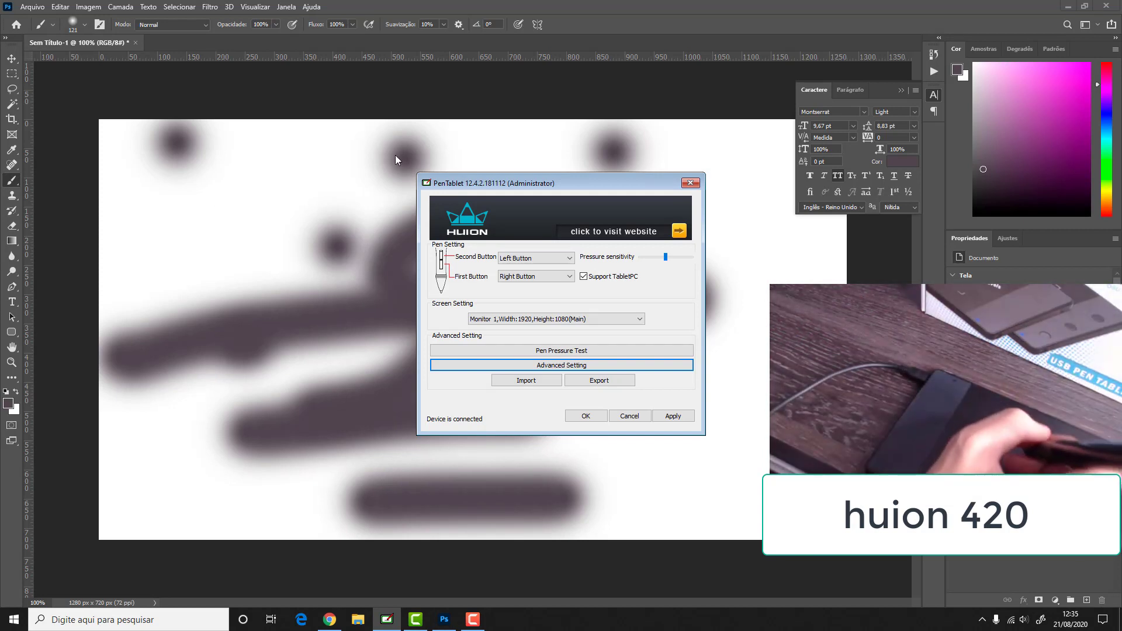
Examine the functions available for the pen's second button, including the Keyboard Keys assignment options, without changing the assignment.
left_click(506, 262)
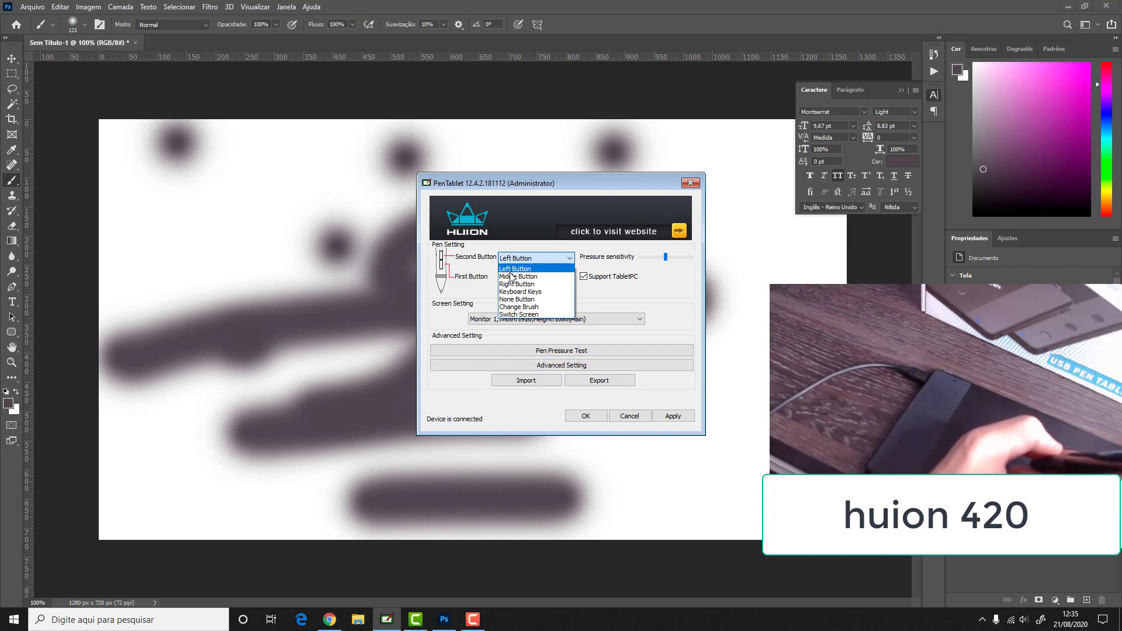
left_click(506, 269)
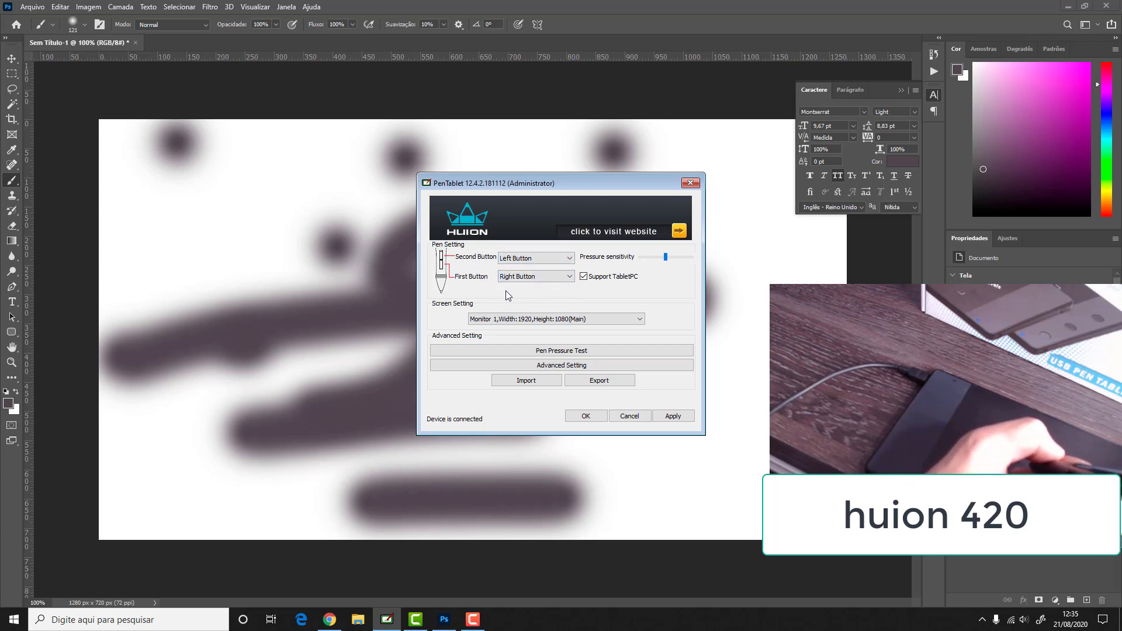
left_click(524, 257)
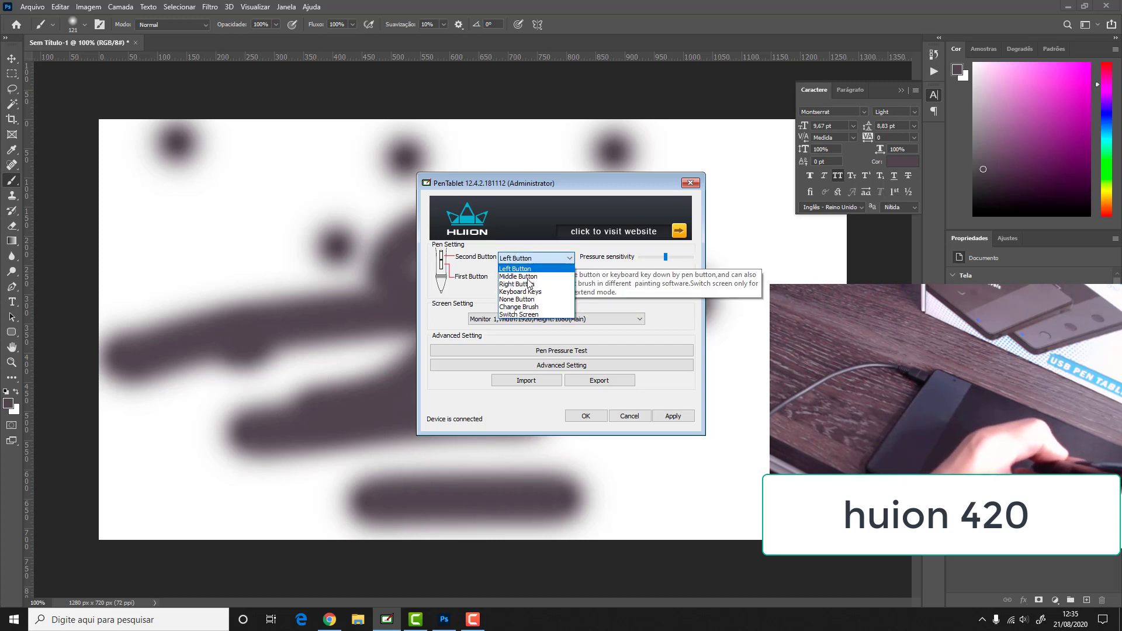
left_click(522, 292)
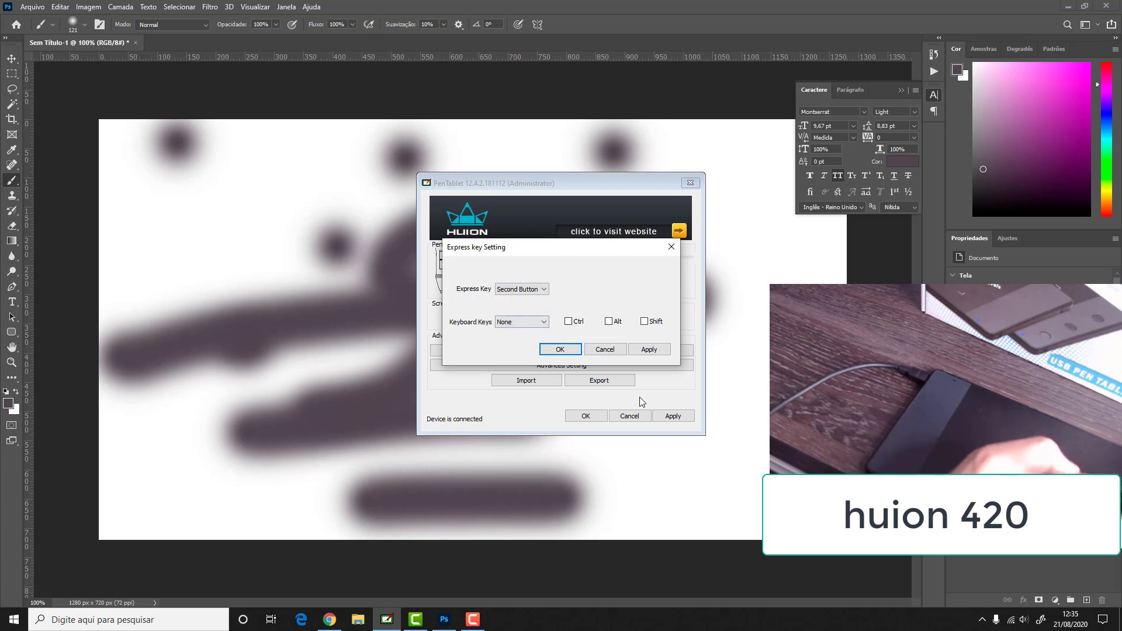
left_click(621, 347)
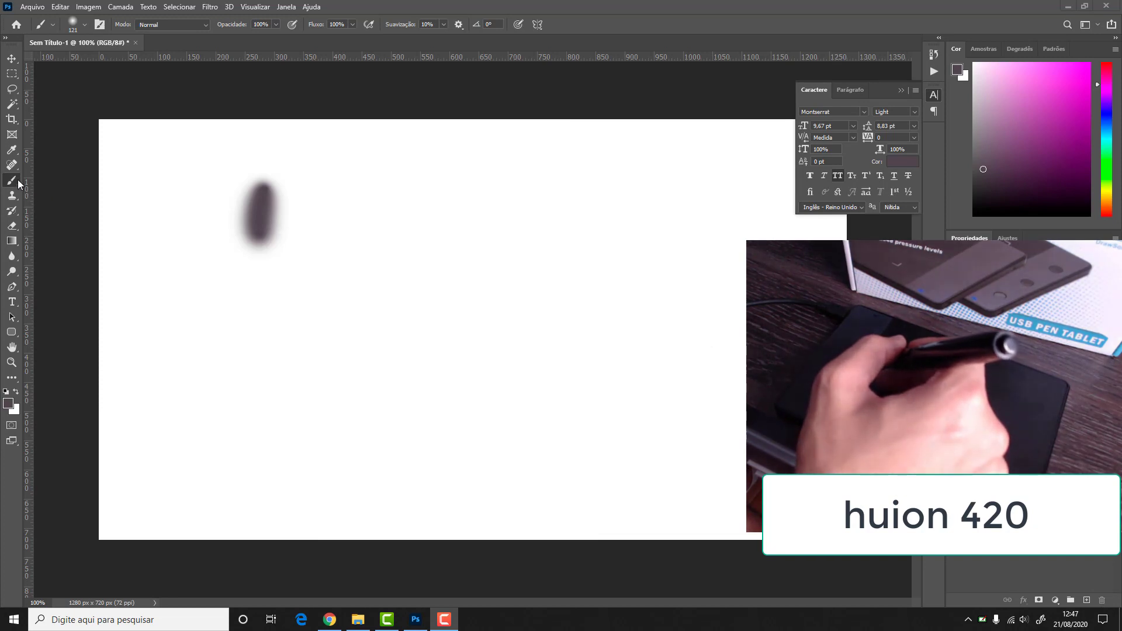
In Photoshop, paint two long diagonal brush strokes beside the short vertical one to test pen pressure.
left_click_drag(324, 231, 509, 327)
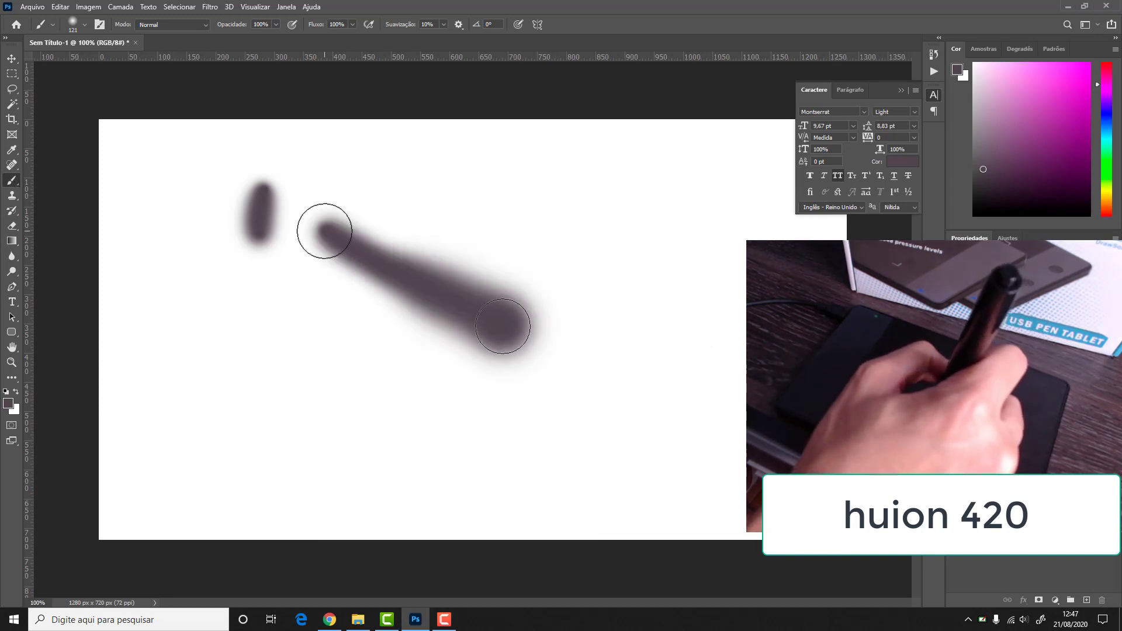
mouse_move(335, 192)
left_mouse_down()
mouse_move(589, 251)
mouse_move(570, 255)
left_mouse_up()
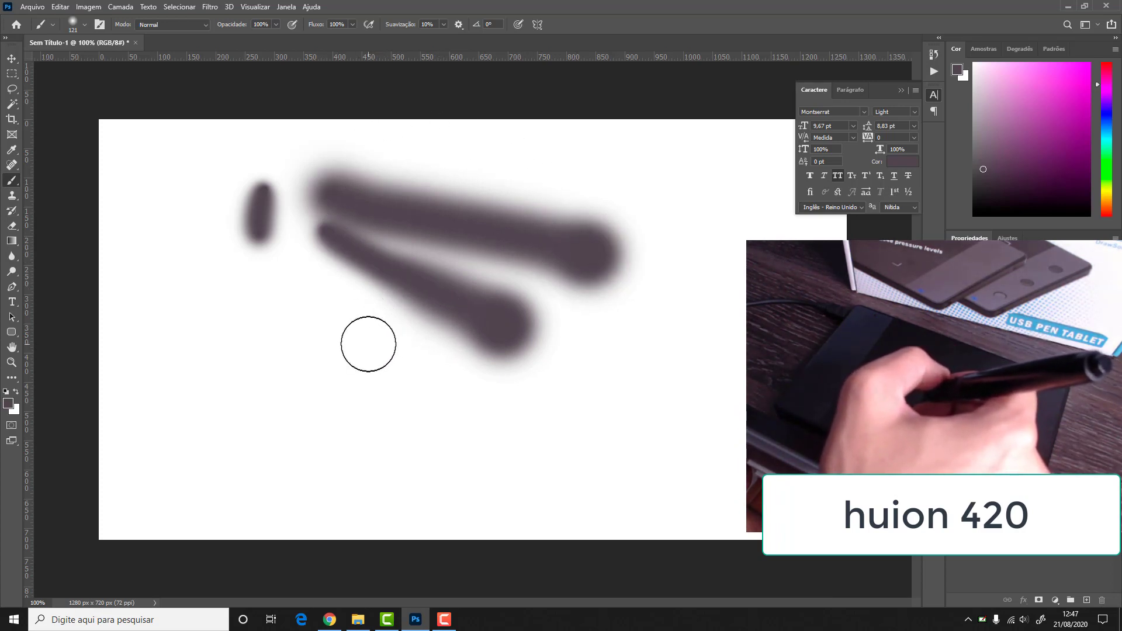
Try a 476 px soft brush with a wide stroke across the canvas, and undo the stroke.
right_click(363, 344)
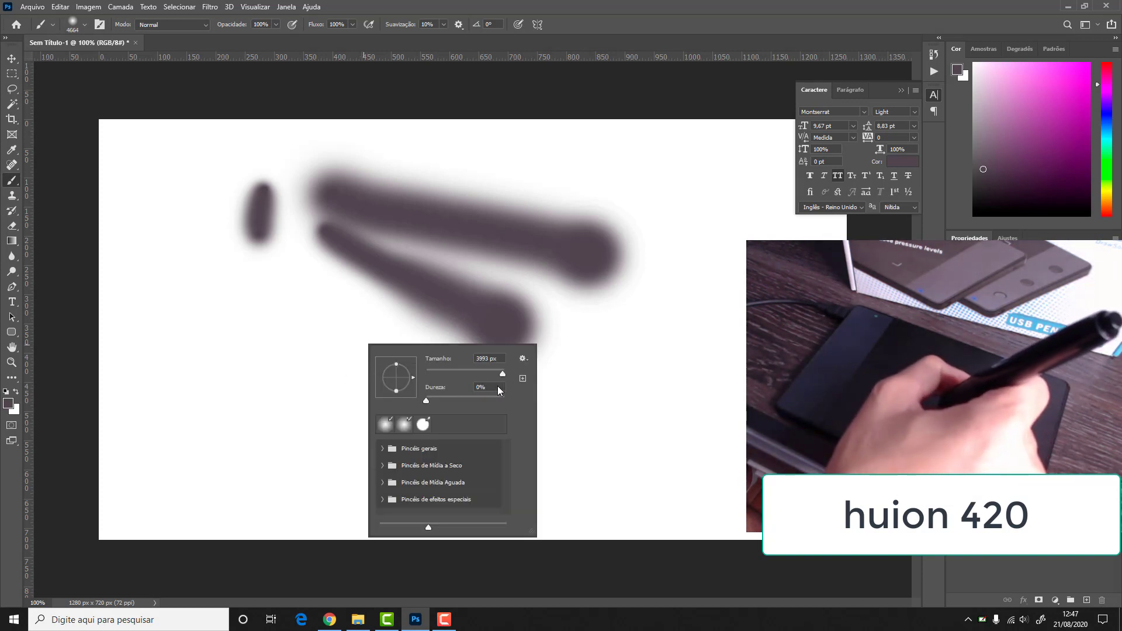
left_click_drag(503, 374, 496, 374)
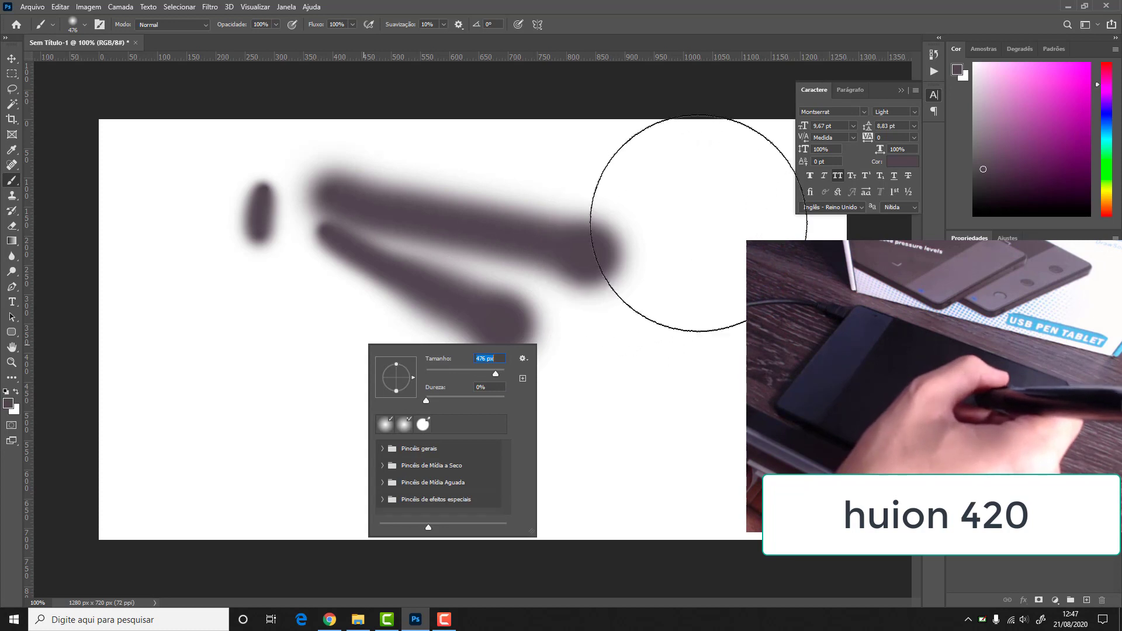
left_click(699, 223)
mouse_move(702, 263)
left_mouse_down()
mouse_move(588, 238)
mouse_move(401, 271)
mouse_move(263, 343)
mouse_move(170, 427)
mouse_move(213, 370)
left_mouse_up()
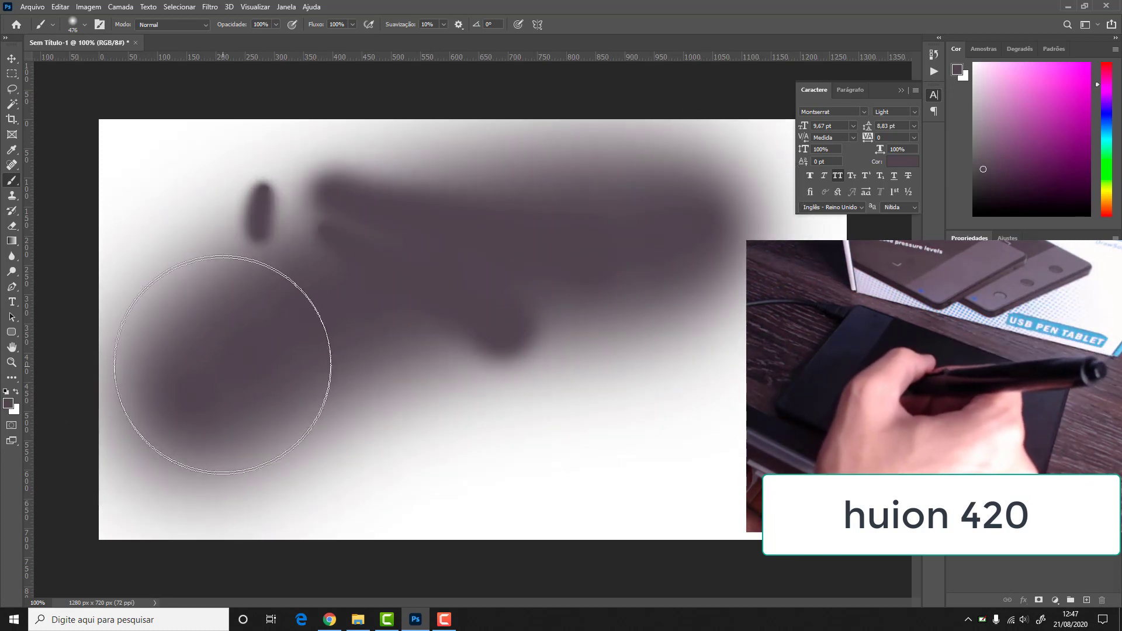
key("ctrl+z")
Reduce the brush size drastically and paint a diagonal stroke in the canvas's lower-left area.
right_click(421, 325)
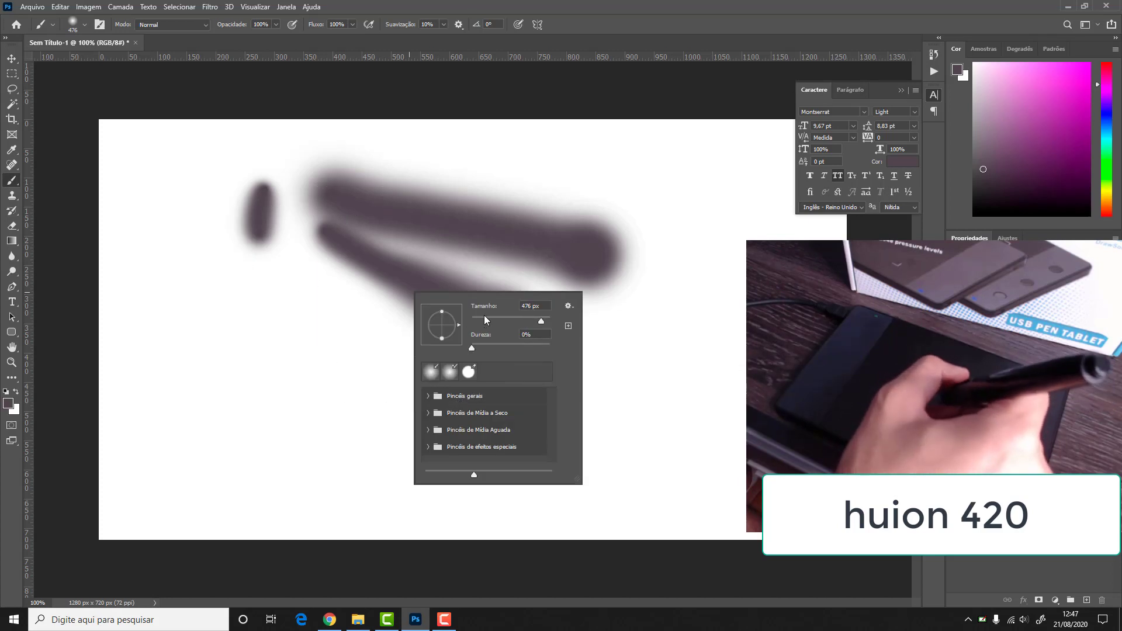
left_click_drag(484, 318, 473, 326)
key("Return")
mouse_move(283, 385)
left_mouse_down()
mouse_move(296, 419)
mouse_move(371, 427)
mouse_move(379, 458)
left_mouse_up()
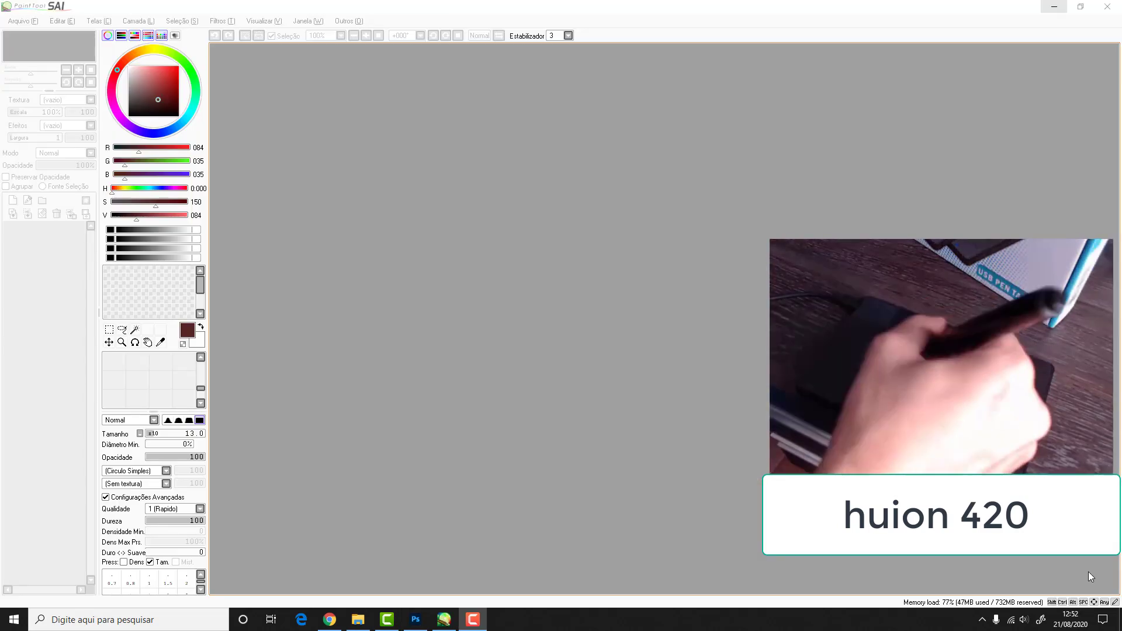
Switch to PaintTool SAI and create a new 512 x 512 pixel canvas at 72 pixel/inch.
left_click(25, 21)
left_click(26, 34)
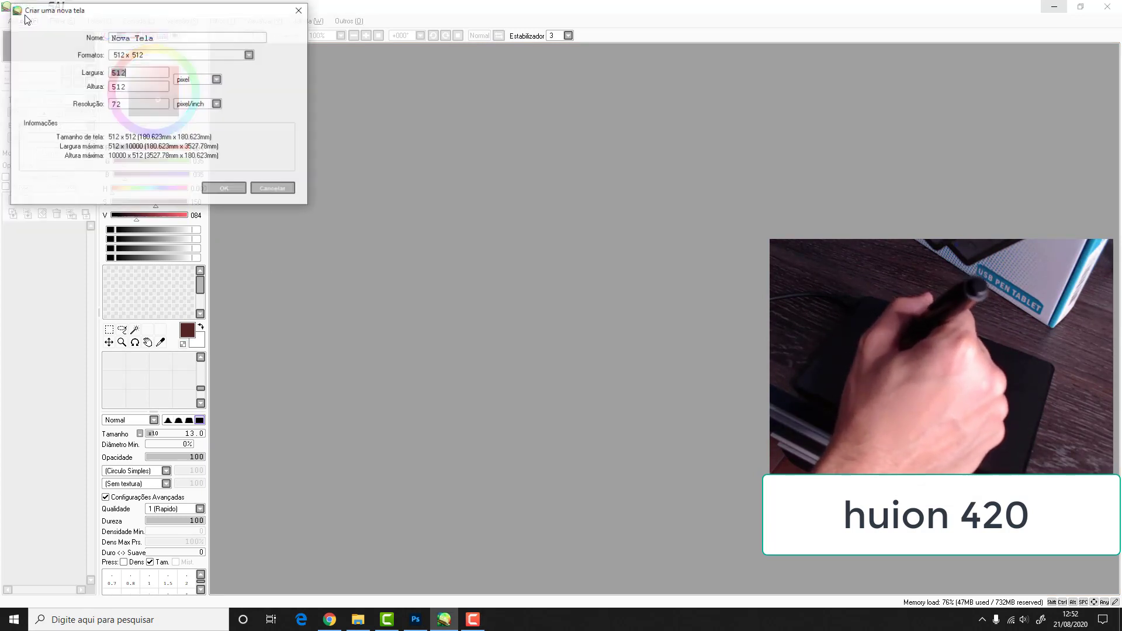
left_click(225, 188)
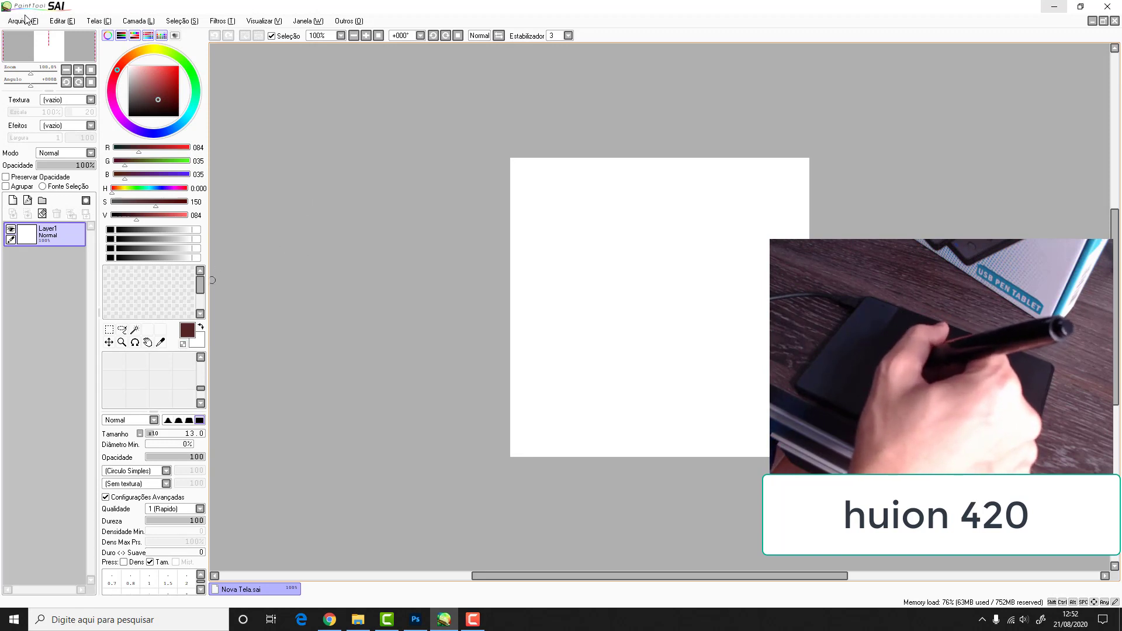
Draw an S-shaped stroke on the new canvas and add further curved strokes around it to test pen pressure.
mouse_move(635, 213)
left_mouse_down()
mouse_move(609, 209)
mouse_move(602, 262)
mouse_move(627, 315)
mouse_move(573, 343)
left_mouse_up()
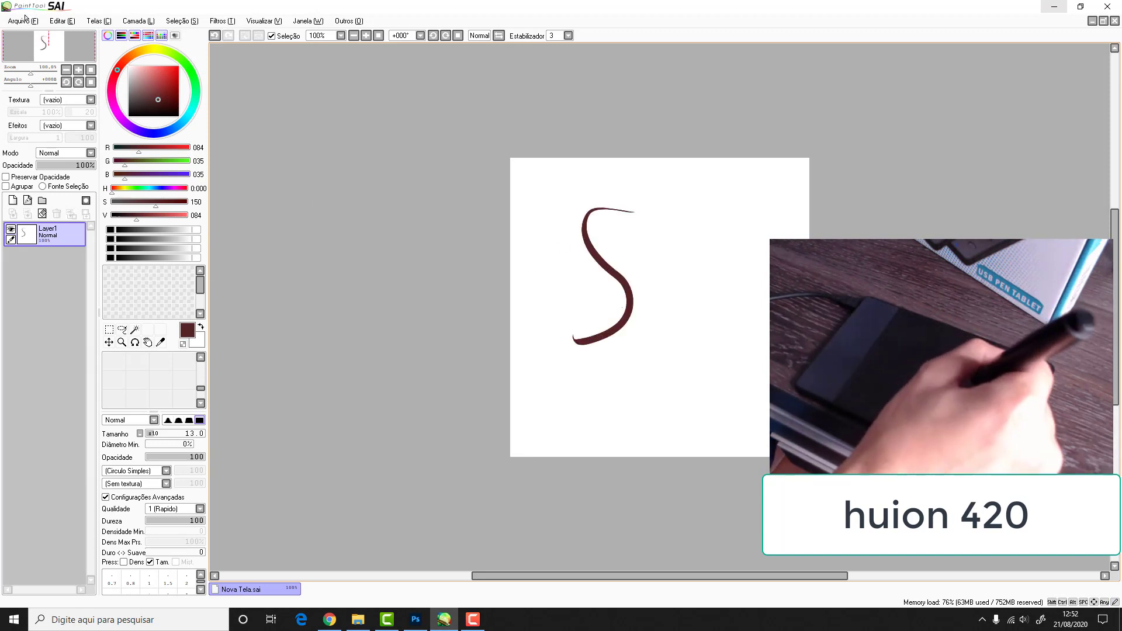
mouse_move(735, 246)
left_mouse_down()
mouse_move(710, 342)
mouse_move(710, 313)
mouse_move(693, 345)
left_mouse_up()
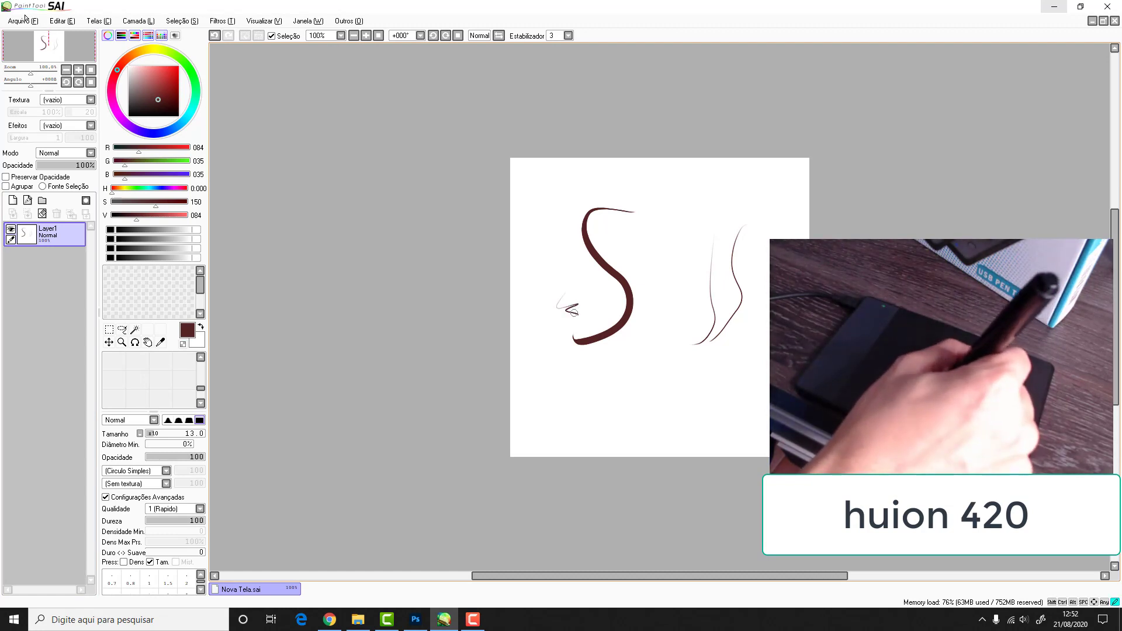
left_click_drag(578, 305, 576, 402)
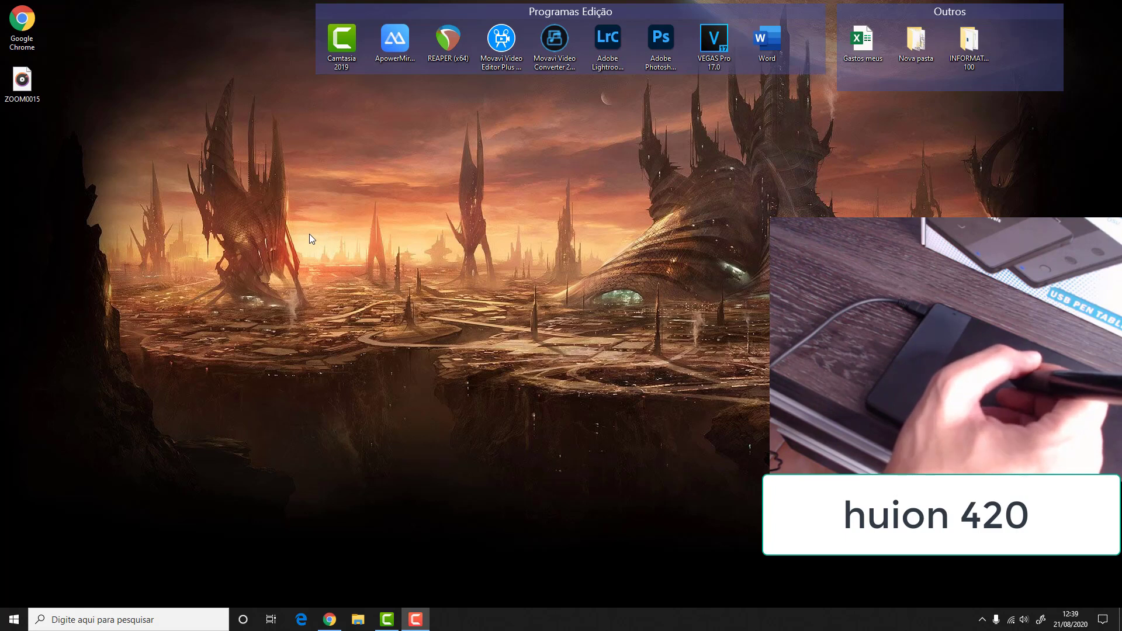
Switch to Camtasia, view the memes collection in its asset library, and minimize the program.
left_click(391, 619)
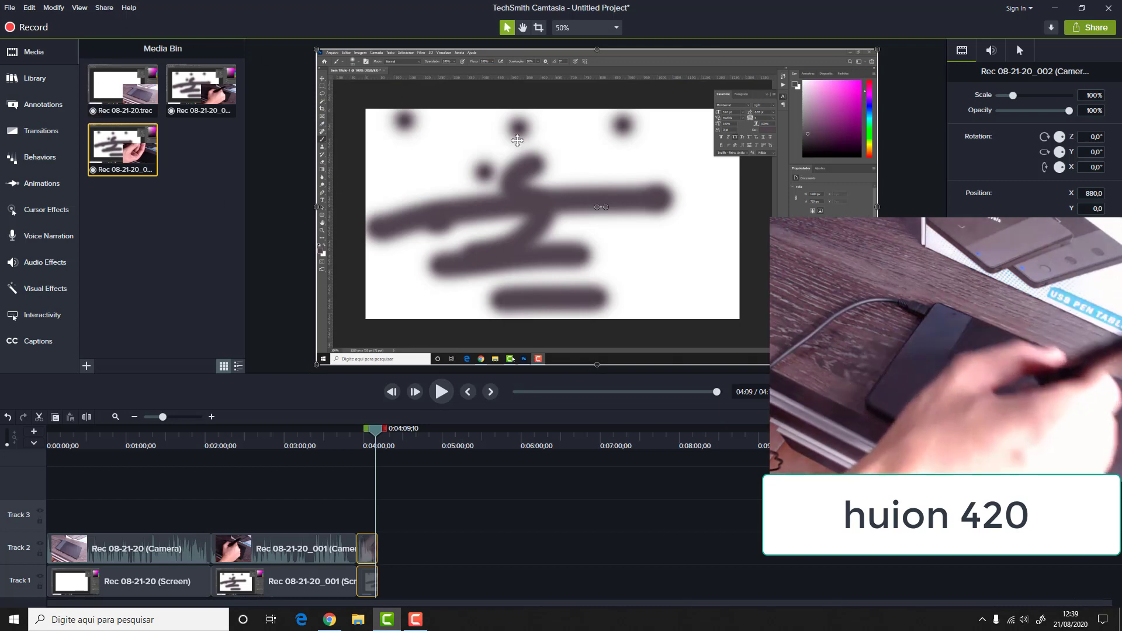
left_click(46, 83)
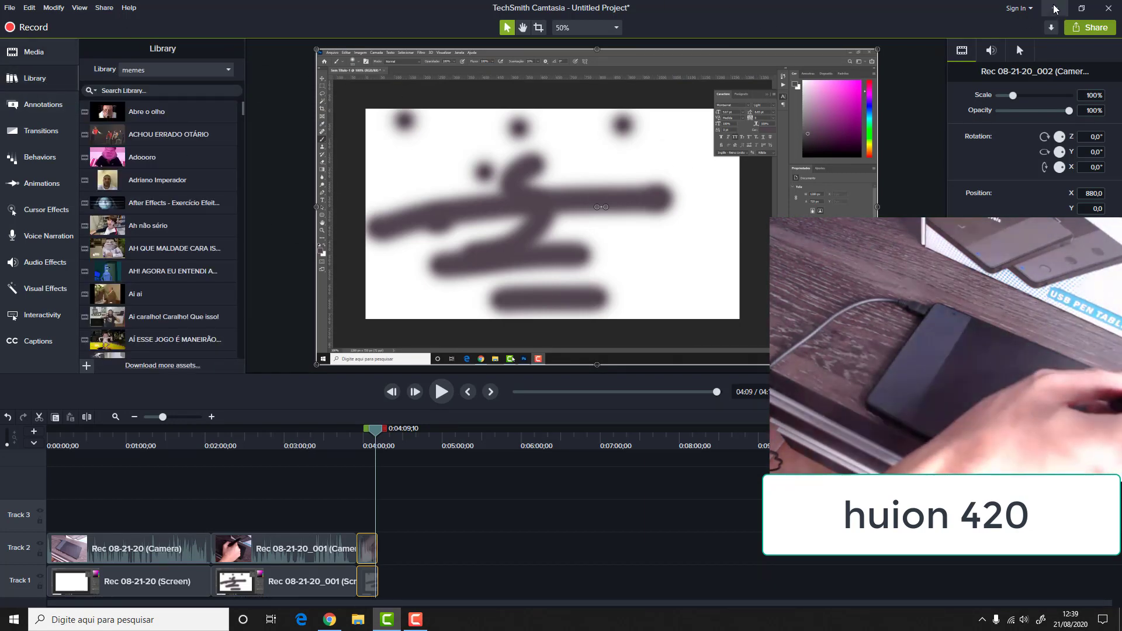
left_click(1056, 9)
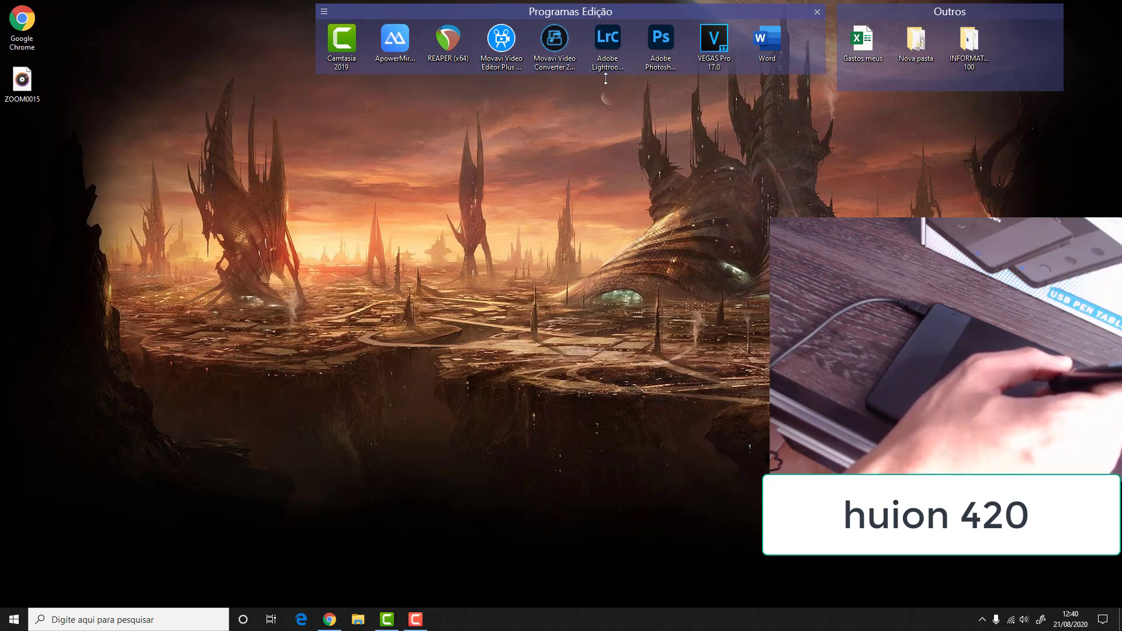
Extend the lower edge of the Programas Edição icon group downward on the desktop.
left_click_drag(605, 76, 605, 99)
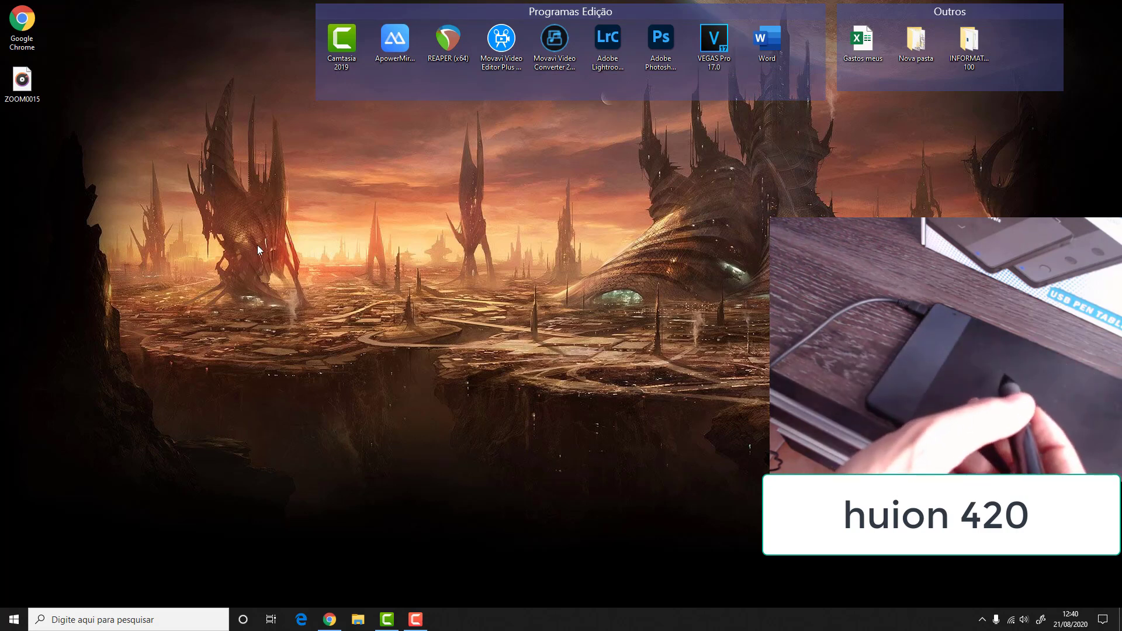